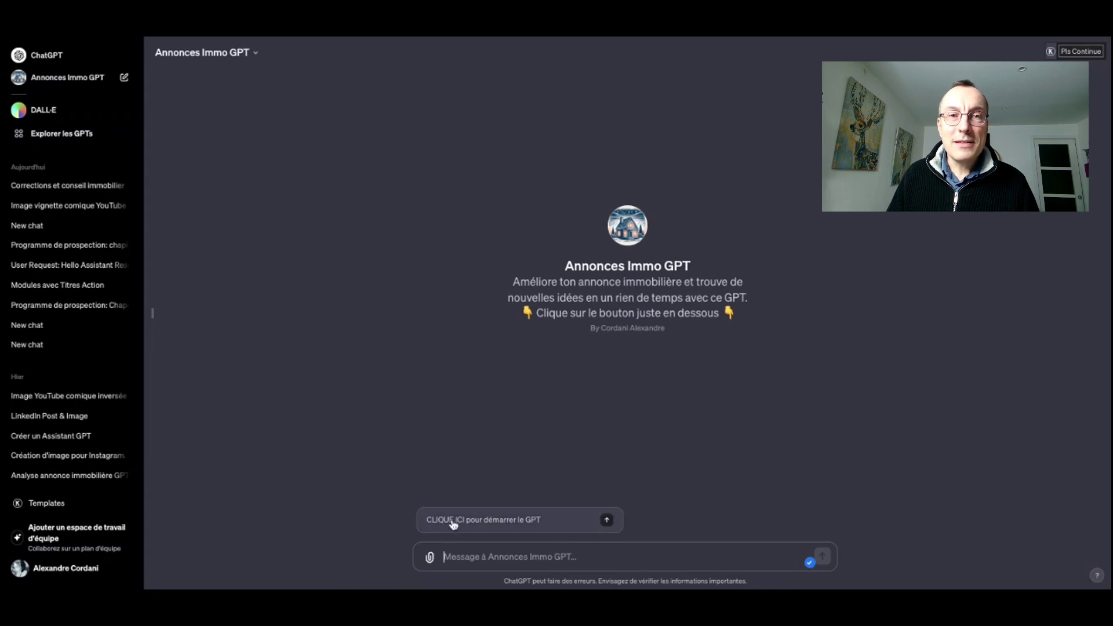
Step: Start the Annonces Immo GPT conversation and submit the Saint Maur La Varenne house listing for analysis
{"action": "left_click", "coordinate": [495, 525]}
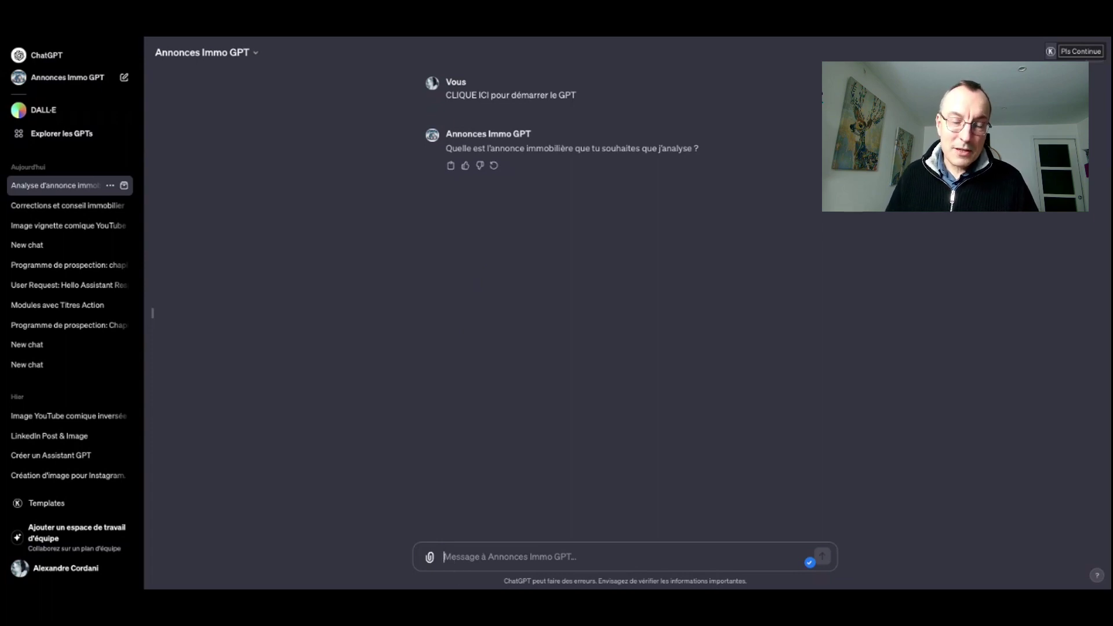
{"action": "key", "text": "ctrl+v"}
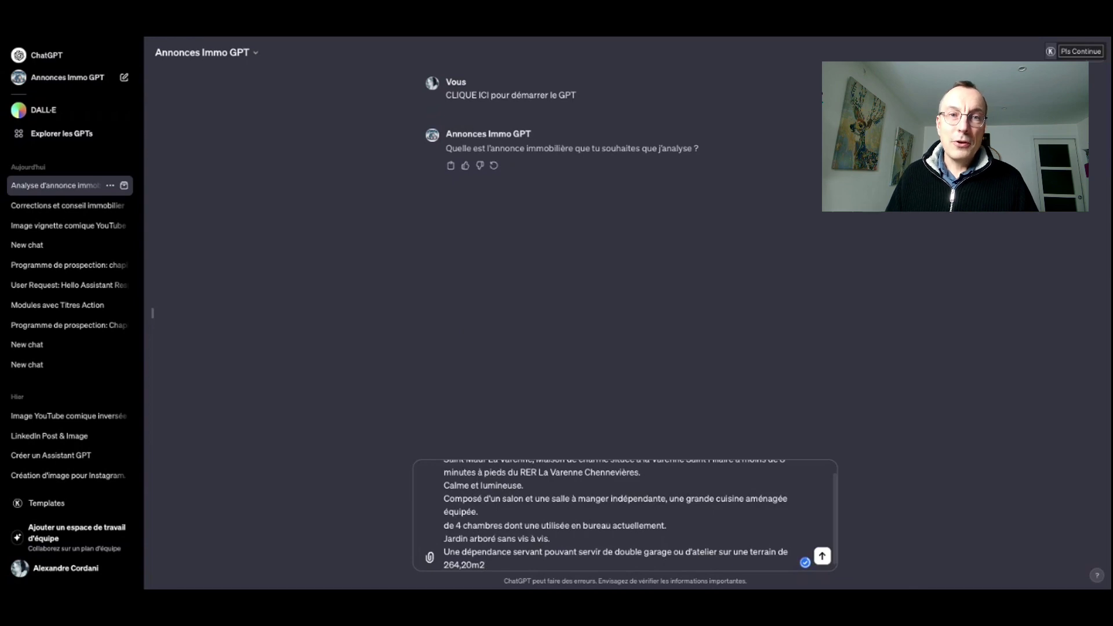
{"action": "key", "text": "Return"}
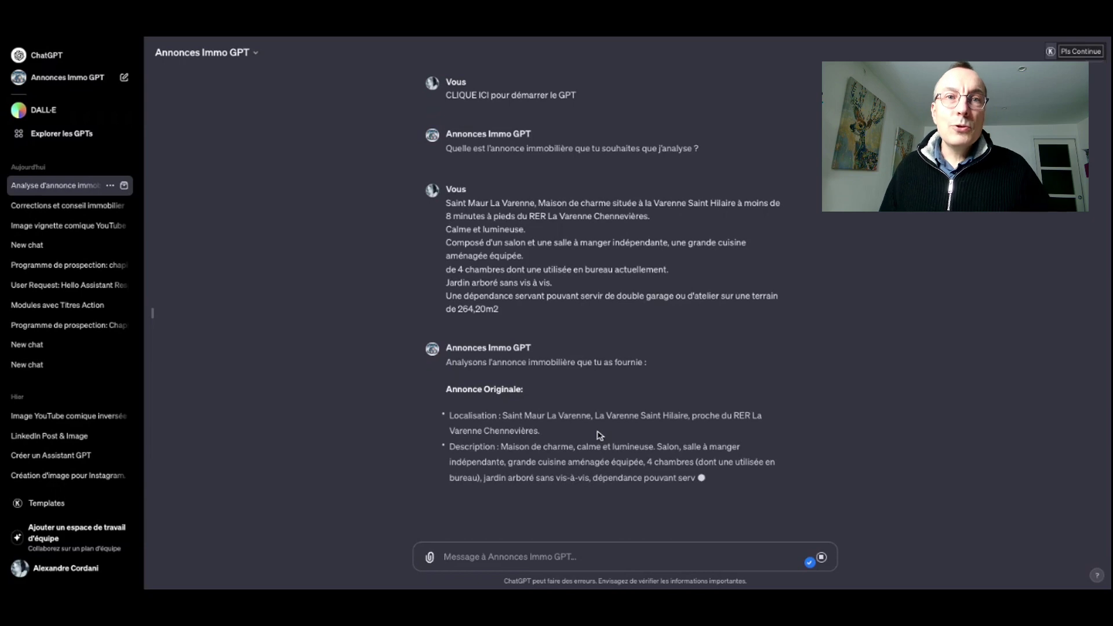
Step: Review the listing analysis and optimisation suggestions, and approve them with the reply "oui"
{"action": "scroll", "coordinate": [586, 432], "scroll_direction": "down", "scroll_amount": 1}
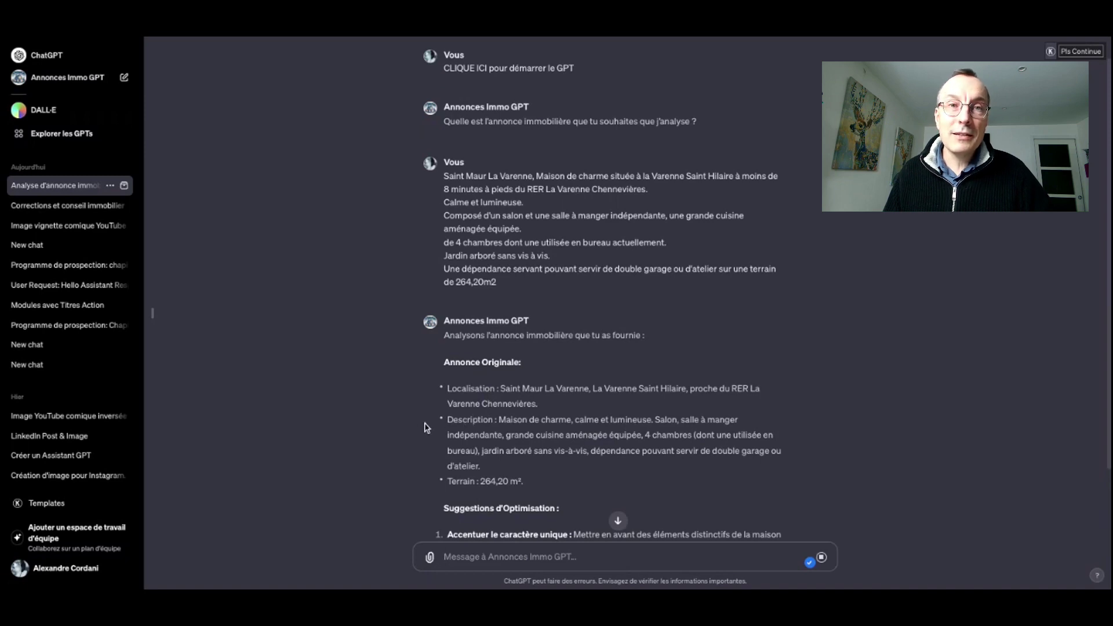
{"action": "scroll", "coordinate": [477, 455], "scroll_direction": "down", "scroll_amount": 3}
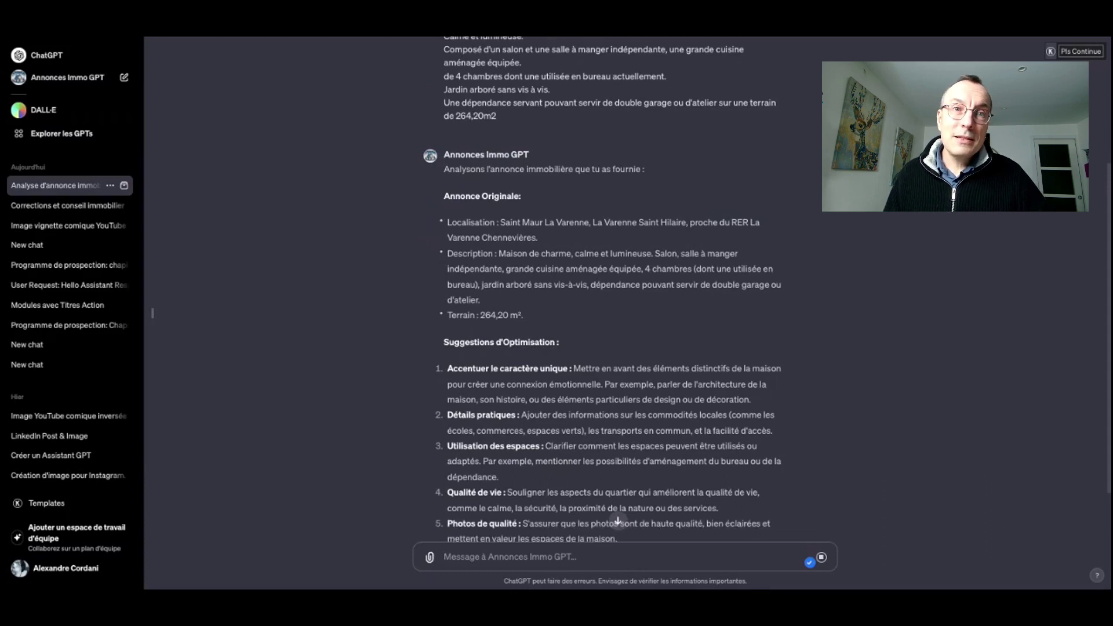
{"action": "scroll", "coordinate": [603, 290], "scroll_direction": "down", "scroll_amount": 3}
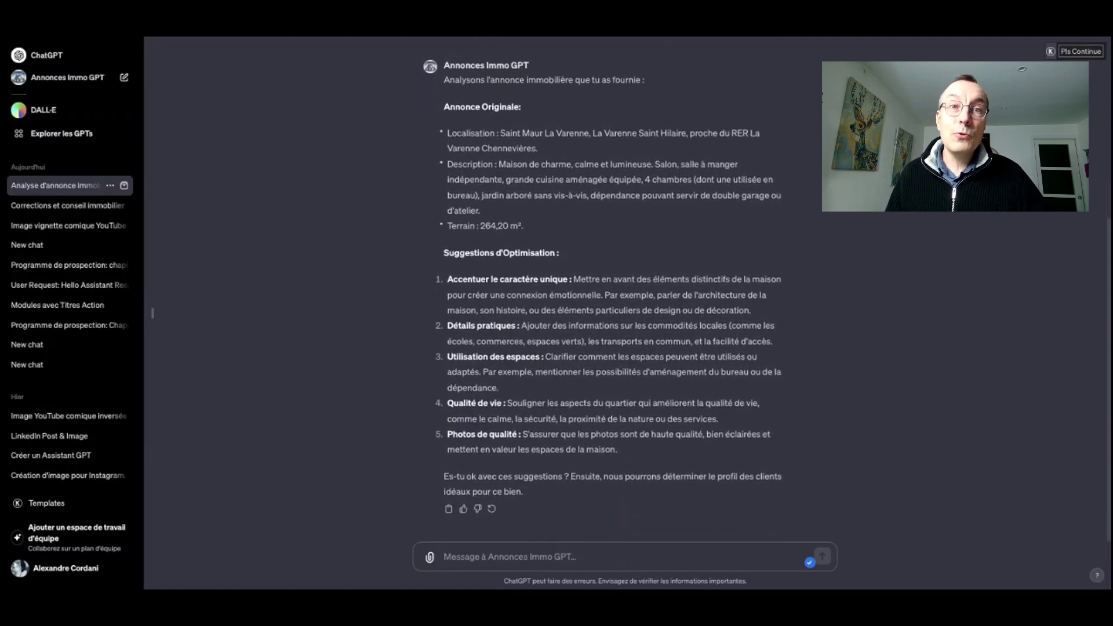
{"action": "scroll", "coordinate": [509, 400], "scroll_direction": "up", "scroll_amount": 5}
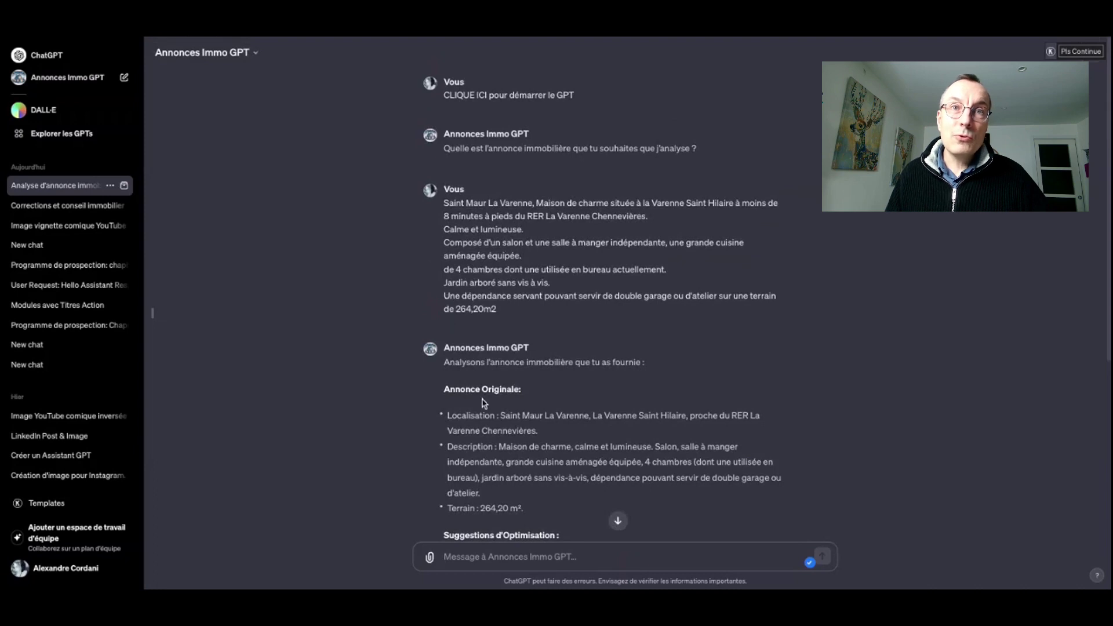
{"action": "scroll", "coordinate": [479, 410], "scroll_direction": "down", "scroll_amount": 5}
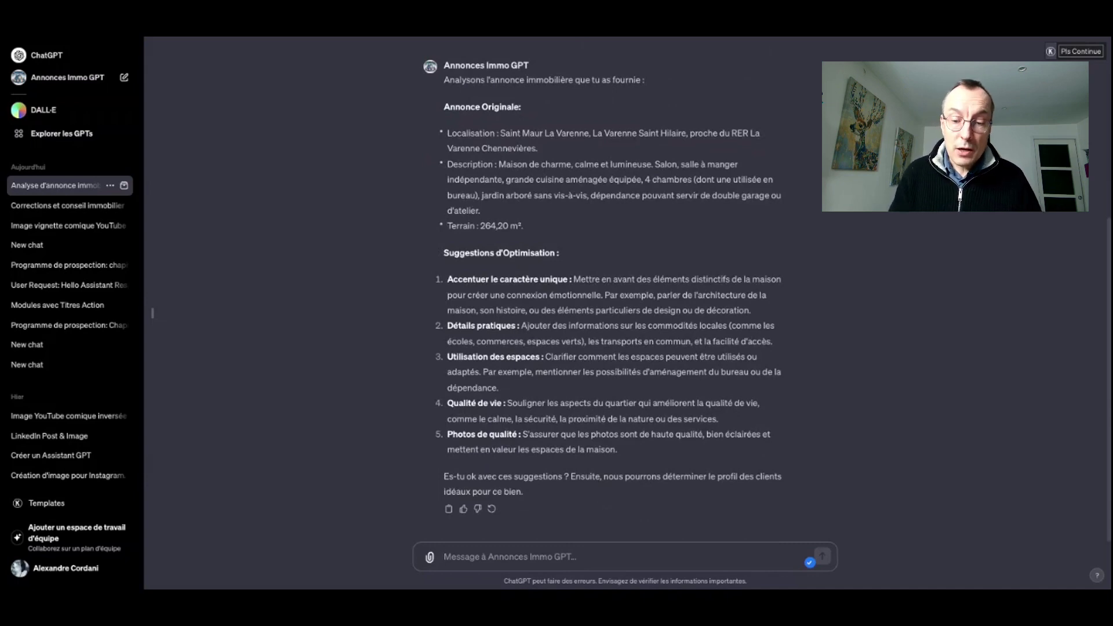
{"action": "type", "text": "oui"}
{"action": "key", "text": "Return"}
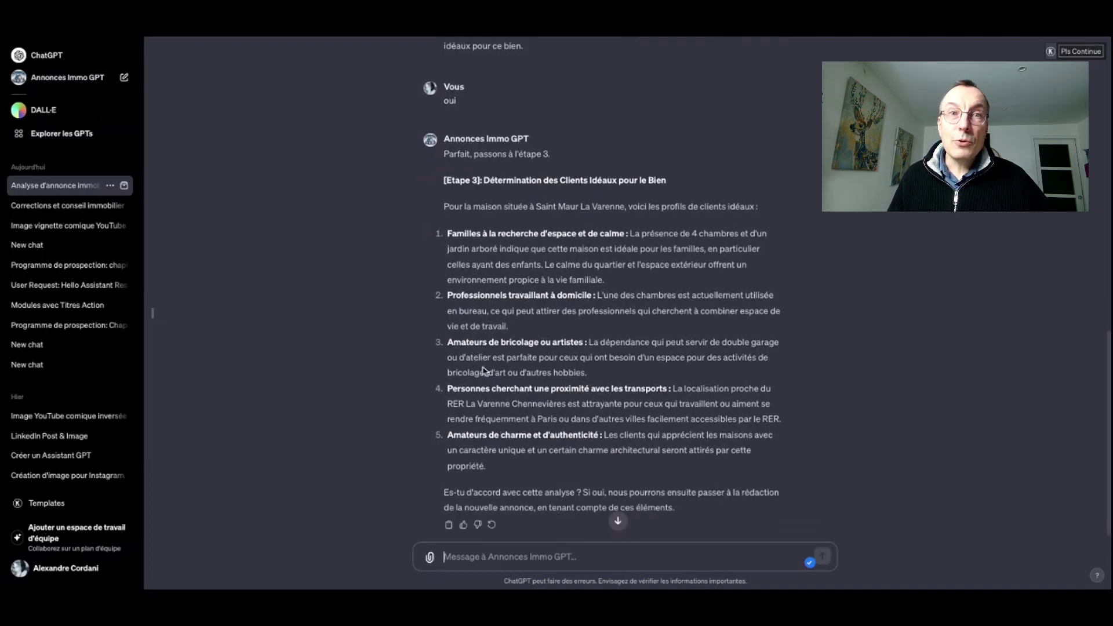
Step: Review the ideal client profiles against the original listing and approve them with the reply "oui"
{"action": "scroll", "coordinate": [479, 431], "scroll_direction": "down", "scroll_amount": 1}
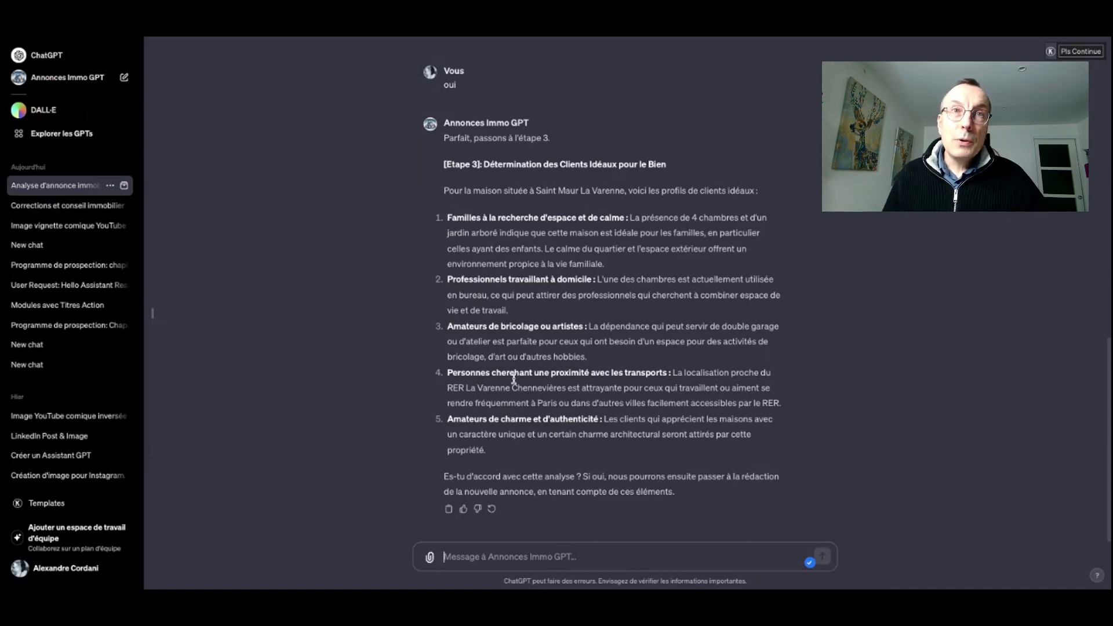
{"action": "scroll", "coordinate": [513, 379], "scroll_direction": "up", "scroll_amount": 20}
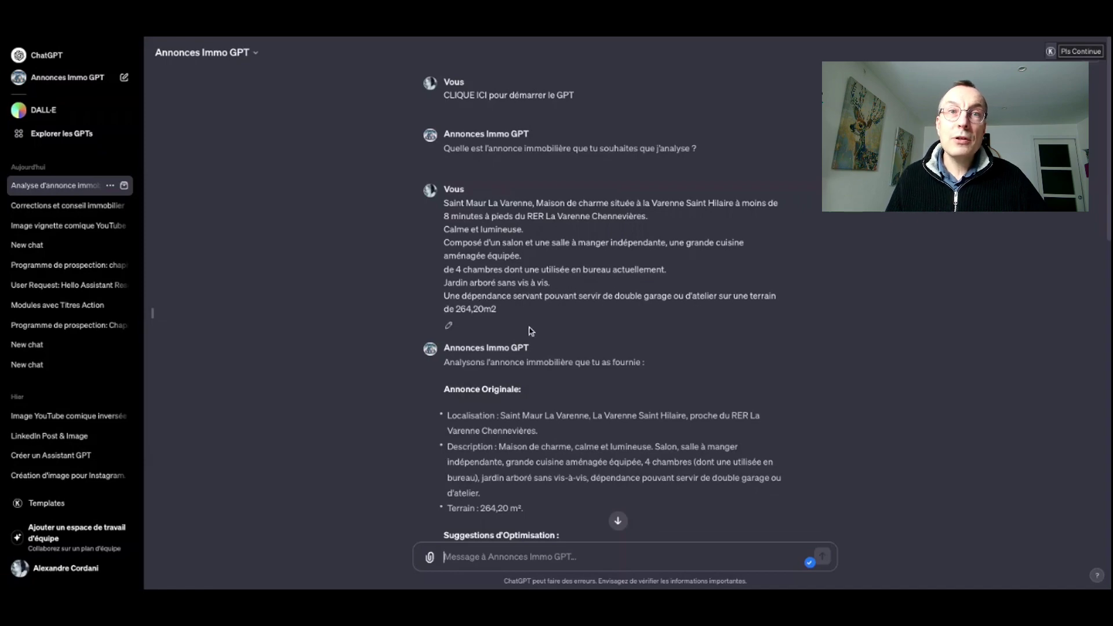
{"action": "scroll", "coordinate": [527, 390], "scroll_direction": "down", "scroll_amount": 10}
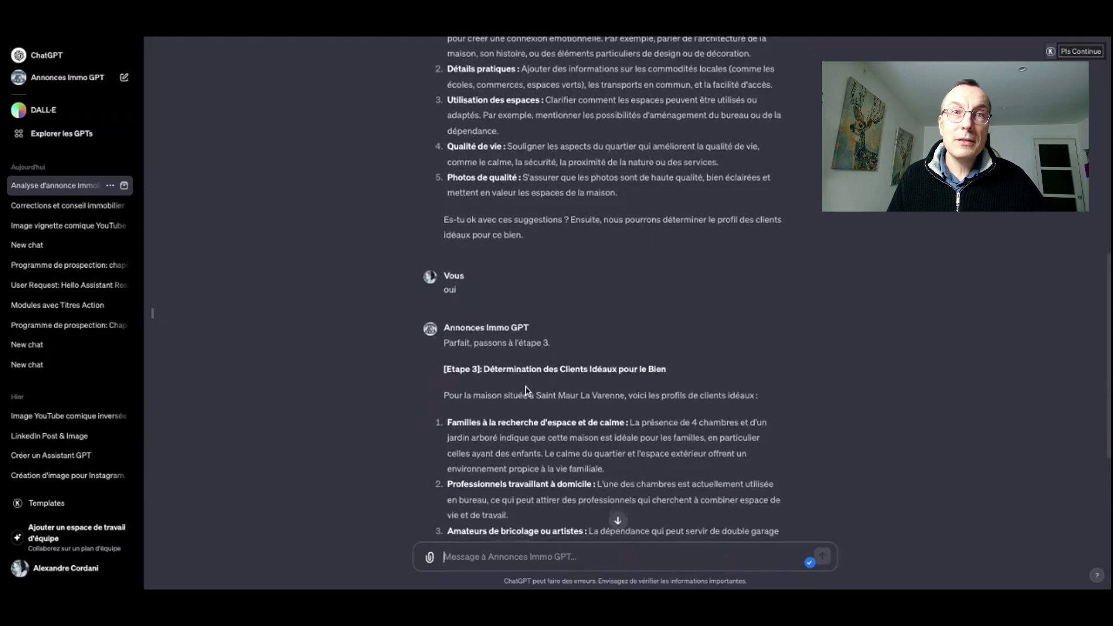
{"action": "scroll", "coordinate": [527, 390], "scroll_direction": "down", "scroll_amount": 3}
{"action": "scroll", "coordinate": [527, 390], "scroll_direction": "down", "scroll_amount": 1}
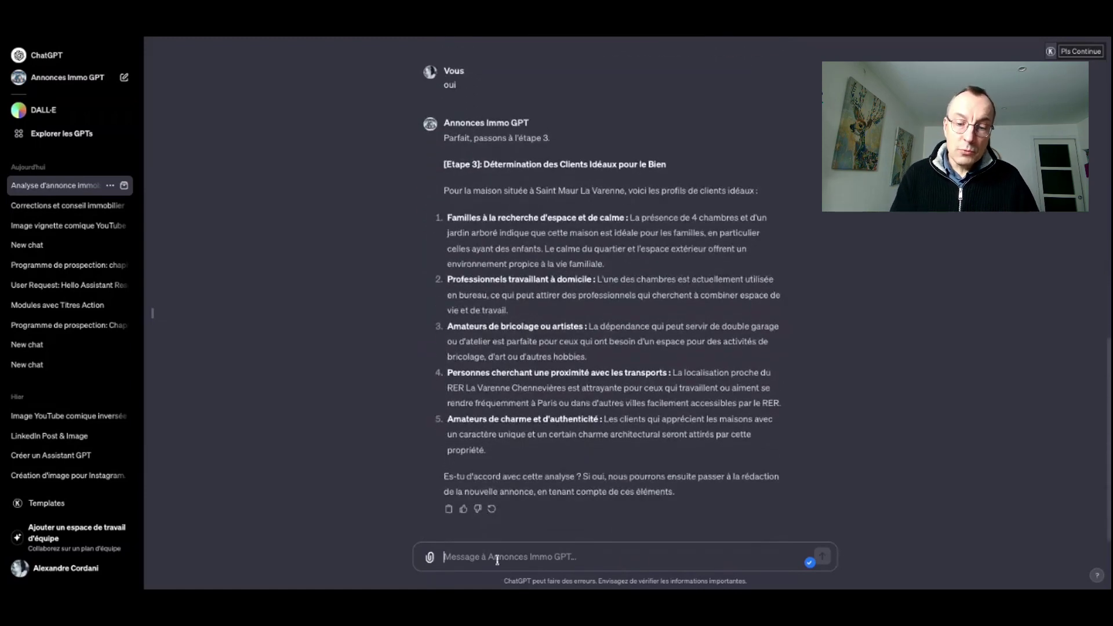
{"action": "type", "text": "oui"}
{"action": "key", "text": "Return"}
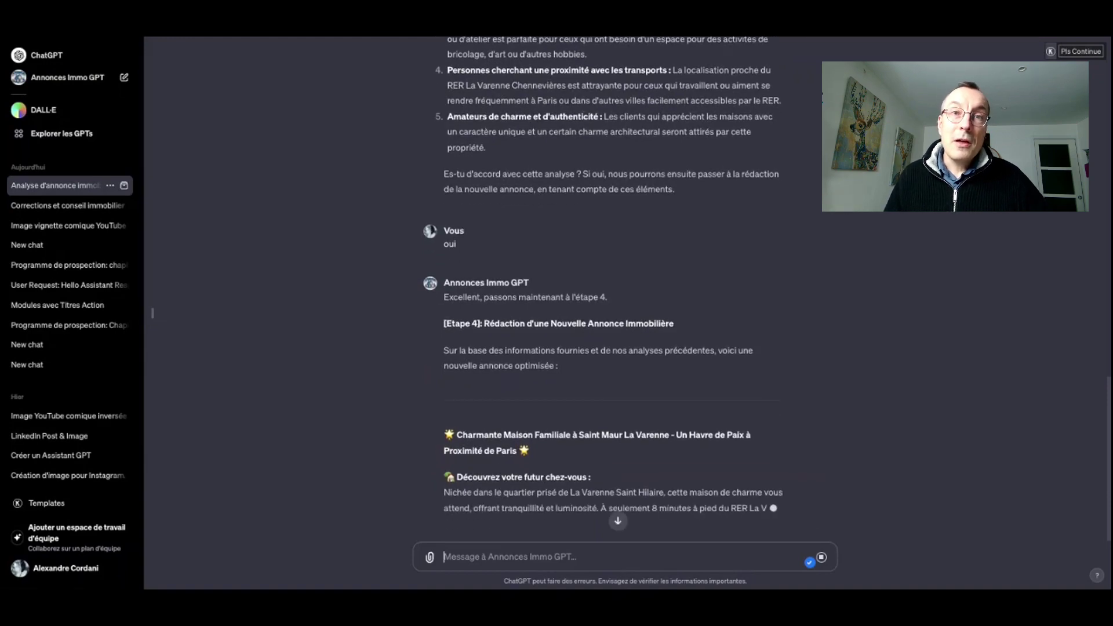
Step: Read through the rewritten property listing, from its headline to the practical details and closing call to action
{"action": "scroll", "coordinate": [495, 344], "scroll_direction": "up", "scroll_amount": 15}
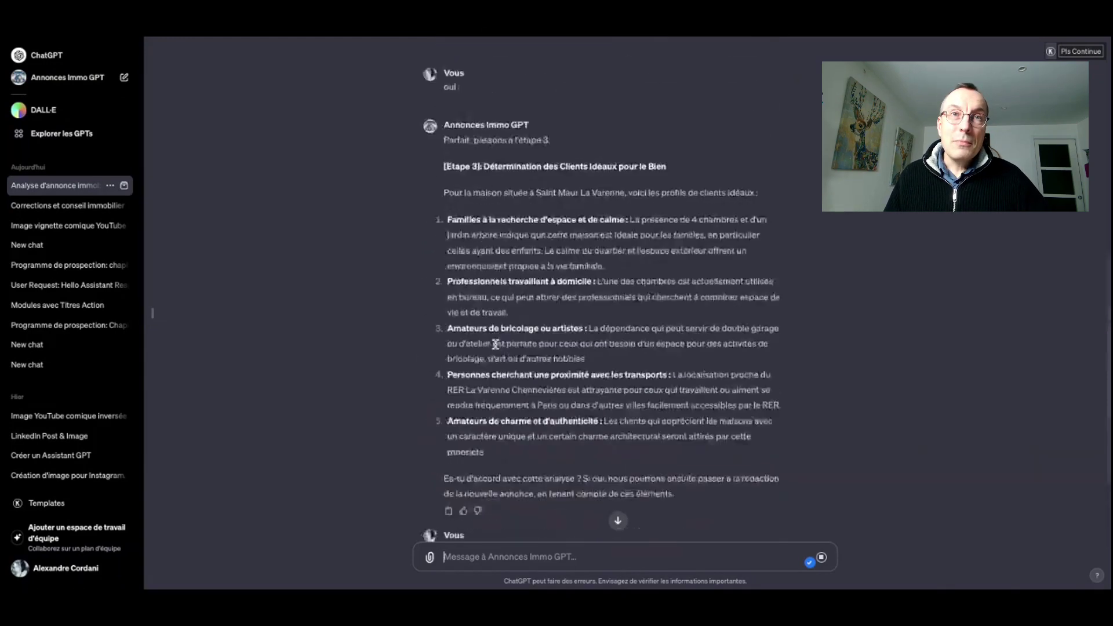
{"action": "scroll", "coordinate": [498, 342], "scroll_direction": "down", "scroll_amount": 10}
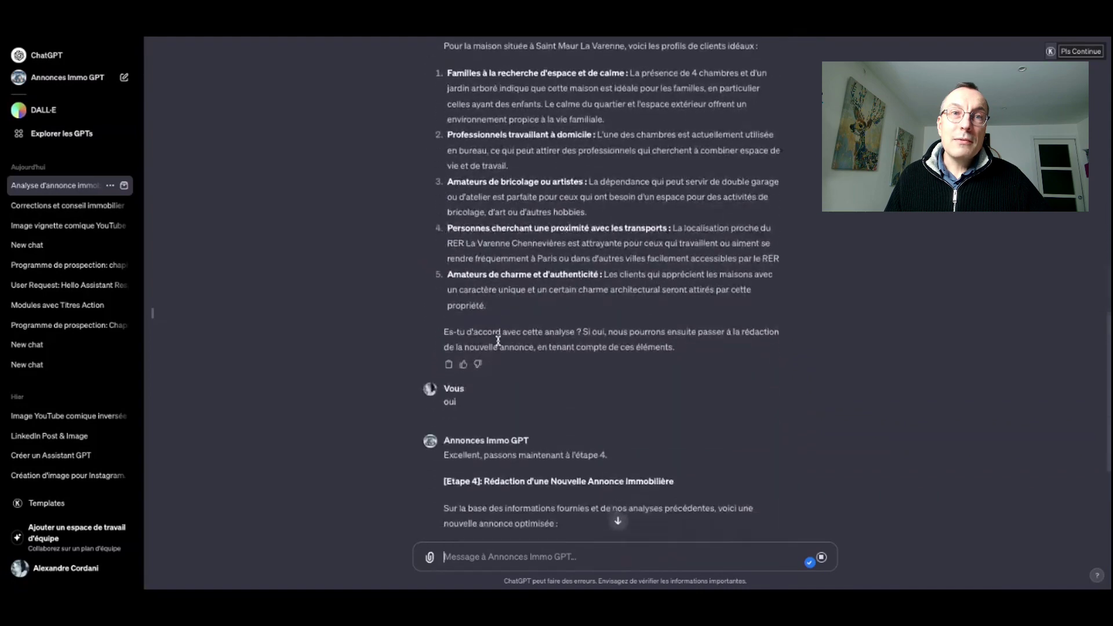
{"action": "scroll", "coordinate": [497, 341], "scroll_direction": "down", "scroll_amount": 1}
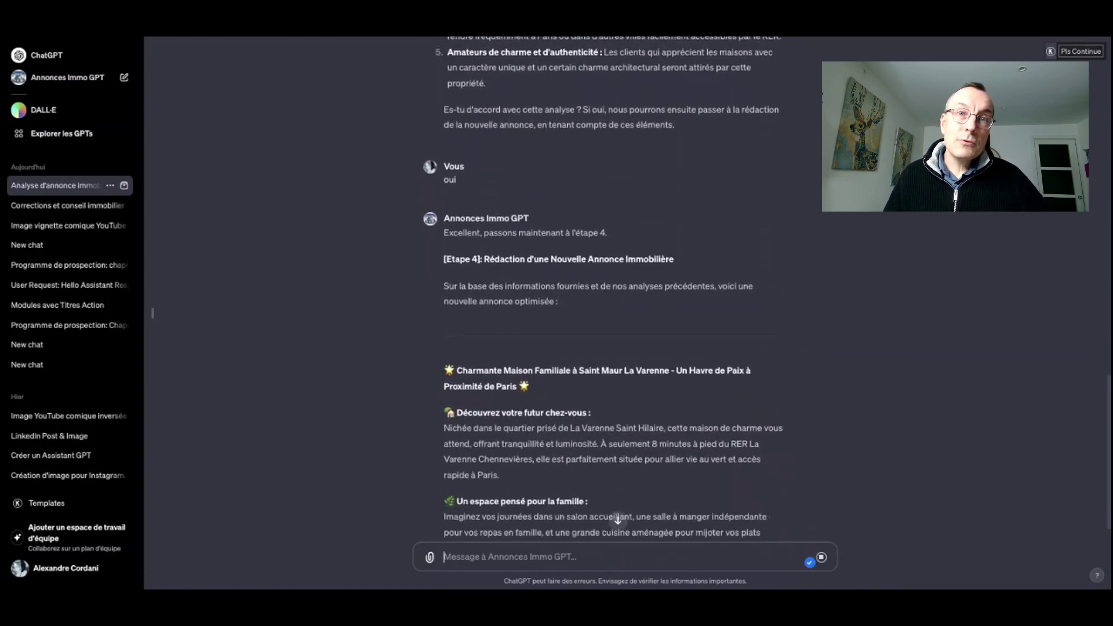
{"action": "scroll", "coordinate": [603, 278], "scroll_direction": "down", "scroll_amount": 2}
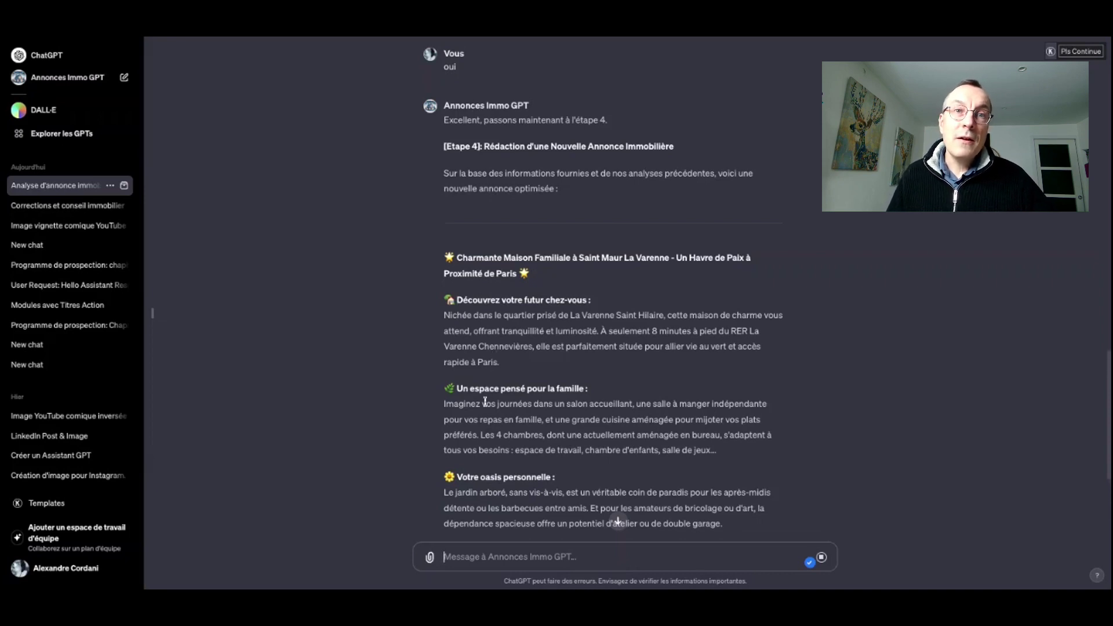
{"action": "scroll", "coordinate": [485, 401], "scroll_direction": "down", "scroll_amount": 3}
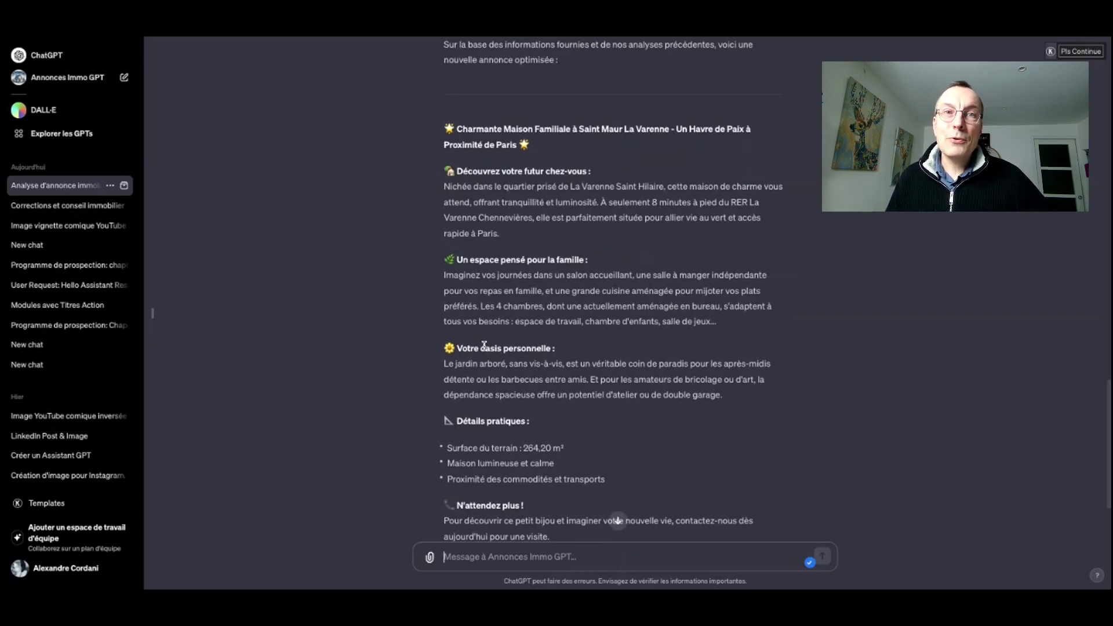
{"action": "scroll", "coordinate": [484, 346], "scroll_direction": "down", "scroll_amount": 3}
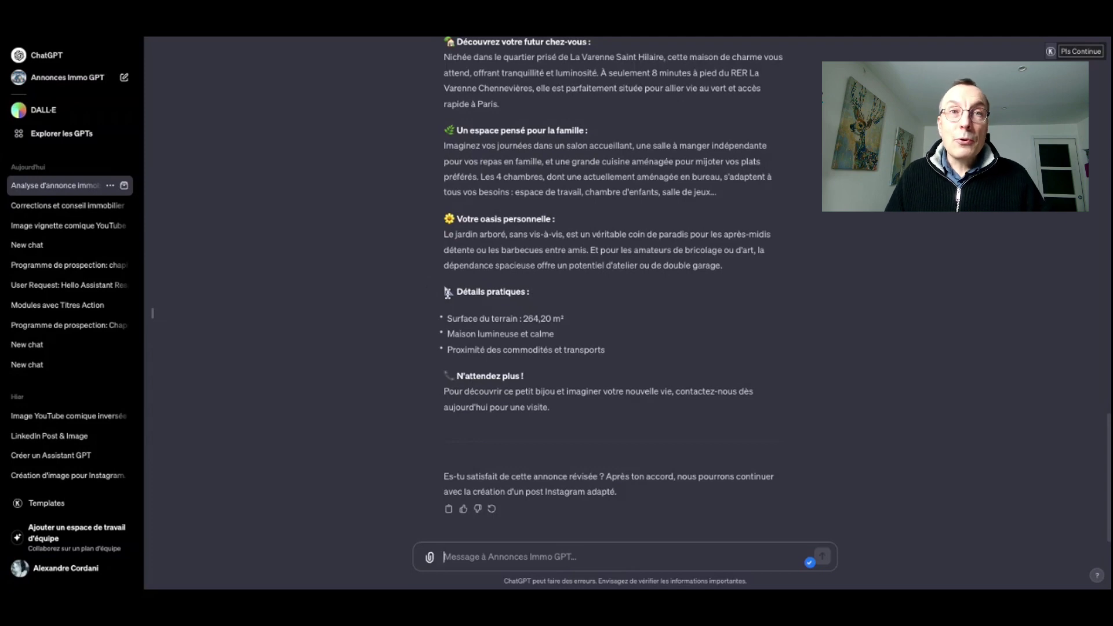
{"action": "scroll", "coordinate": [452, 278], "scroll_direction": "up", "scroll_amount": 2}
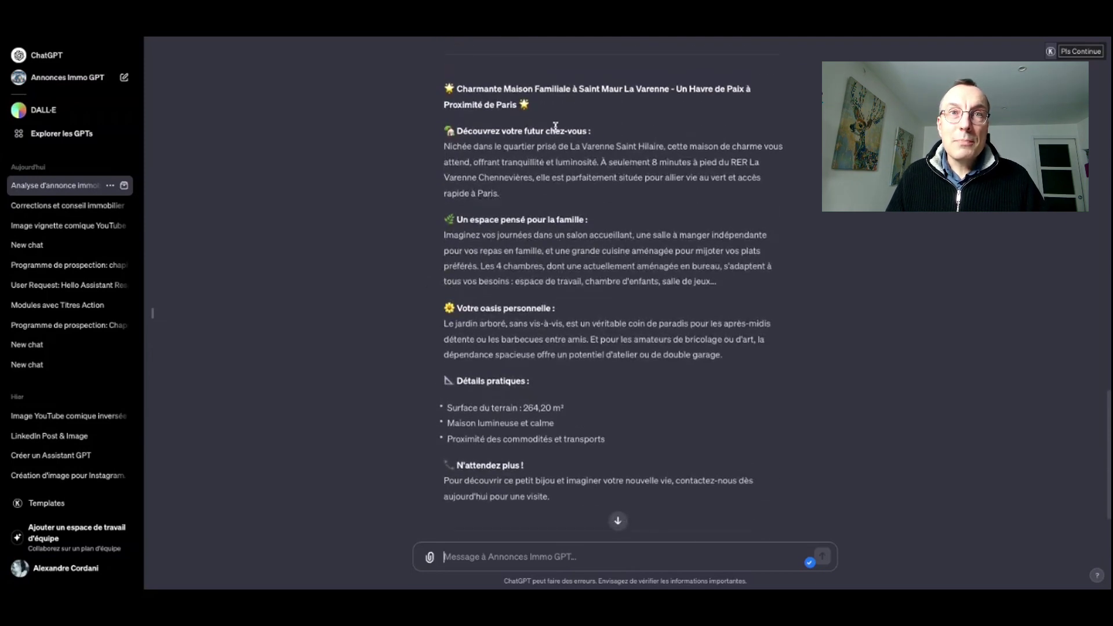
{"action": "scroll", "coordinate": [504, 298], "scroll_direction": "down", "scroll_amount": 2}
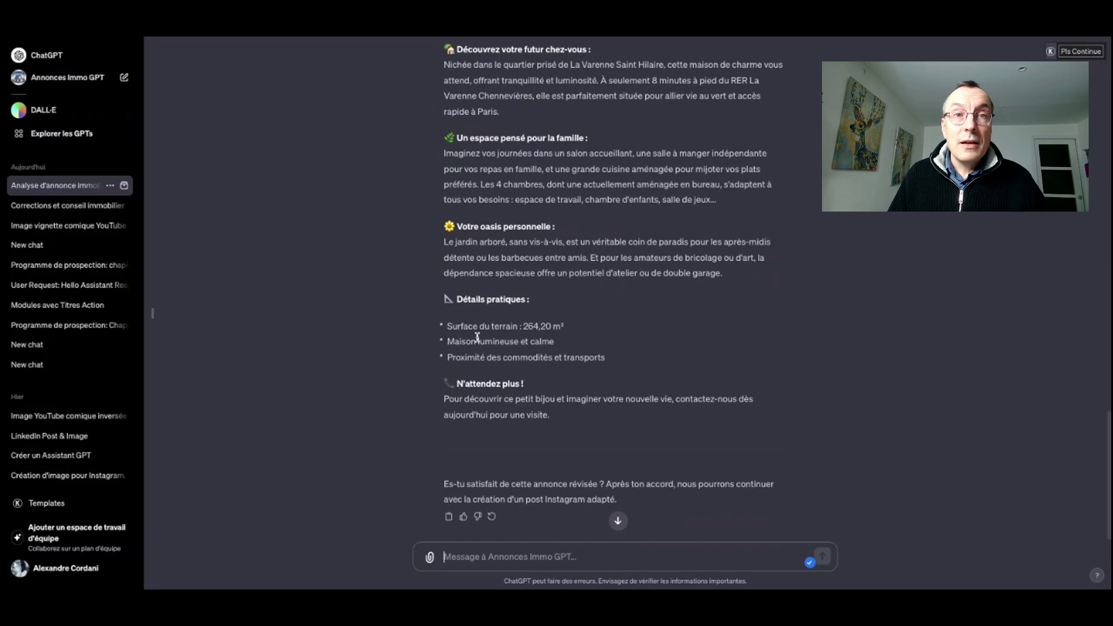
{"action": "scroll", "coordinate": [477, 337], "scroll_direction": "down", "scroll_amount": 1}
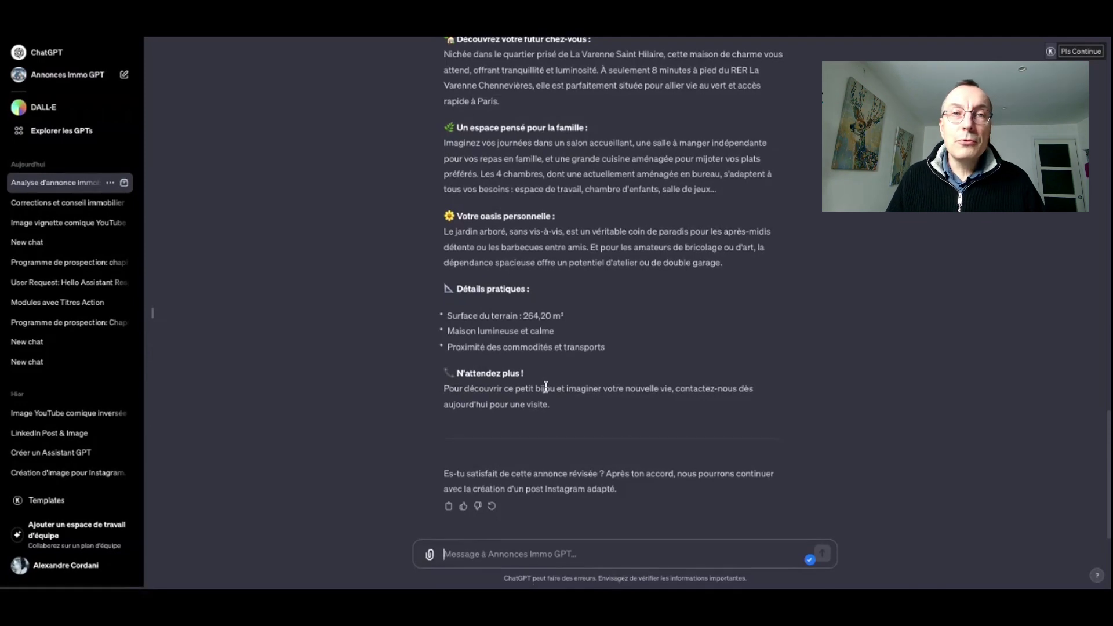
Step: Compare the revised listing with the original one and approve it with the reply "ok" to request the Instagram post
{"action": "left_click", "coordinate": [498, 555]}
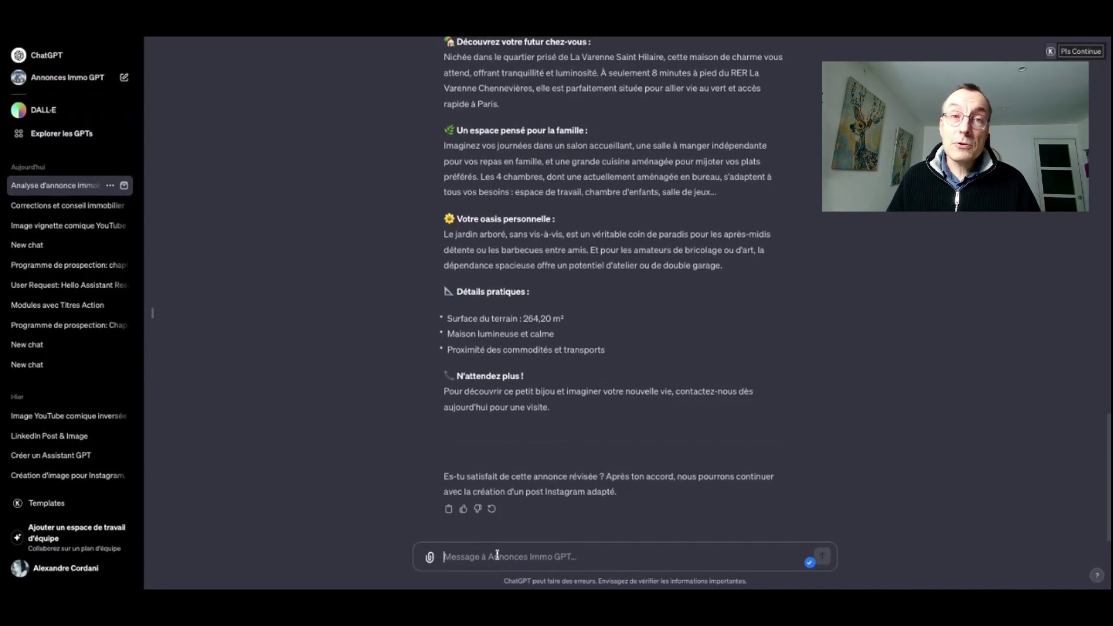
{"action": "type", "text": "ok"}
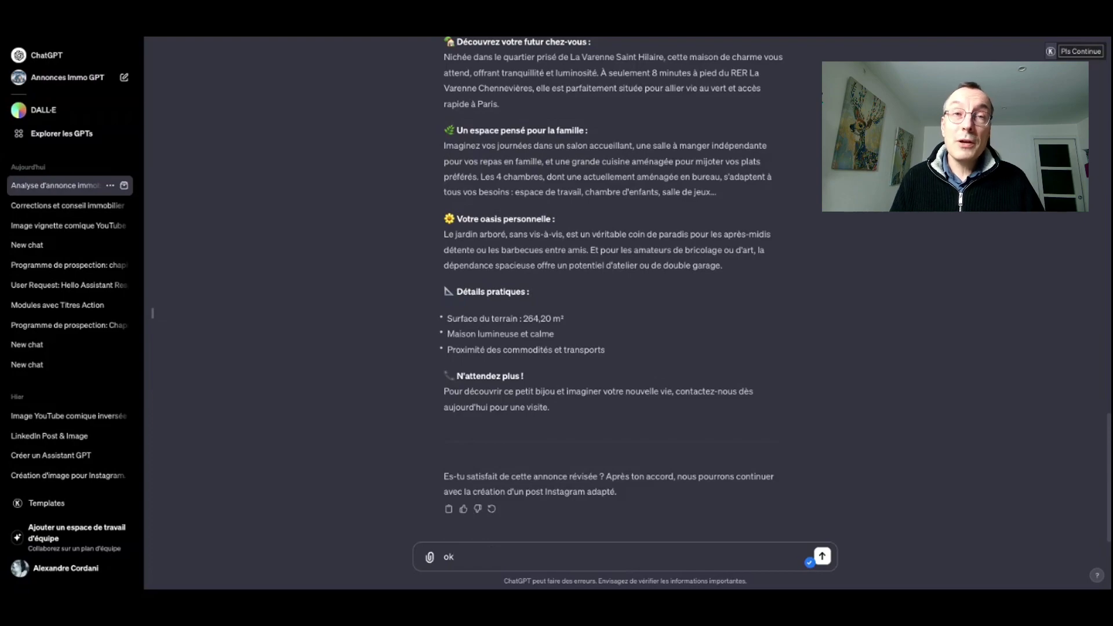
{"action": "scroll", "coordinate": [634, 389], "scroll_direction": "up", "scroll_amount": 20}
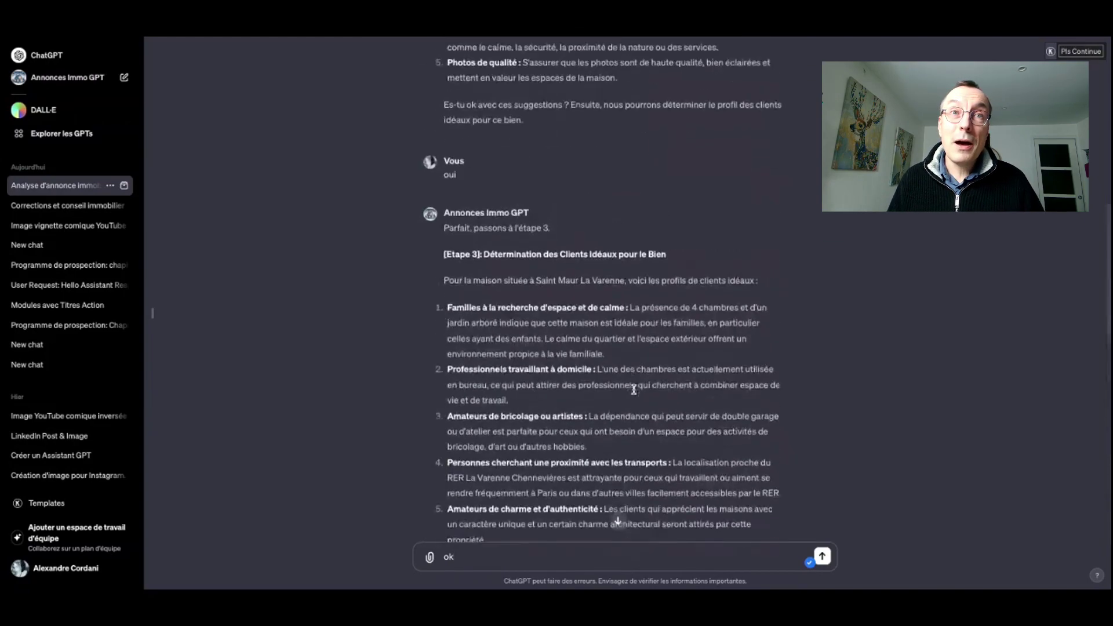
{"action": "scroll", "coordinate": [626, 301], "scroll_direction": "down", "scroll_amount": 17}
{"action": "scroll", "coordinate": [626, 301], "scroll_direction": "up", "scroll_amount": 20}
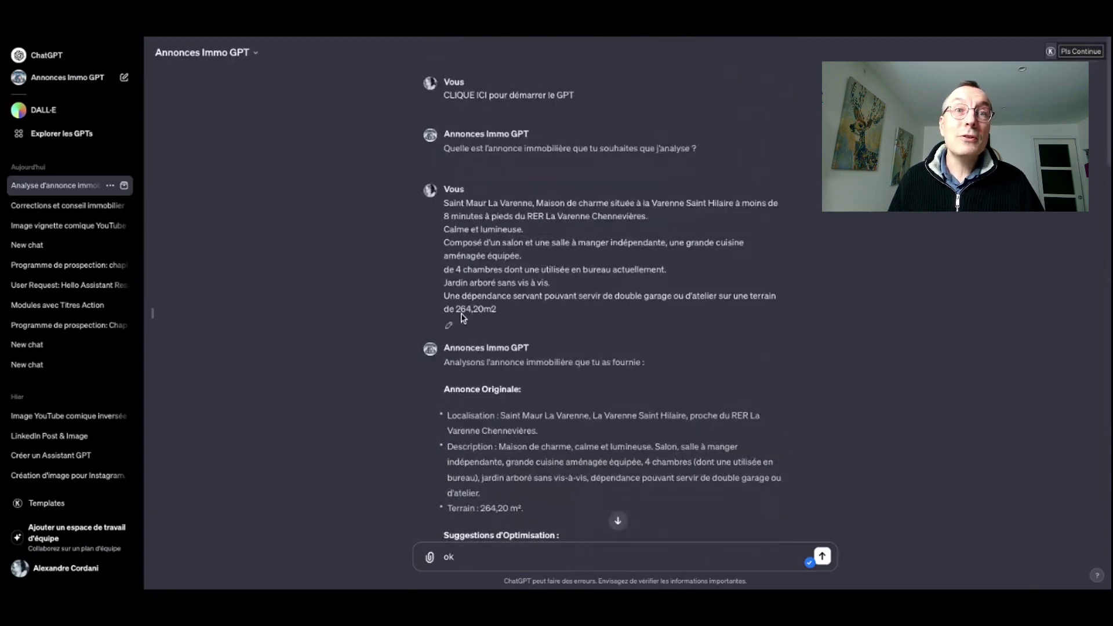
{"action": "scroll", "coordinate": [461, 314], "scroll_direction": "down", "scroll_amount": 15}
{"action": "scroll", "coordinate": [461, 315], "scroll_direction": "down", "scroll_amount": 5}
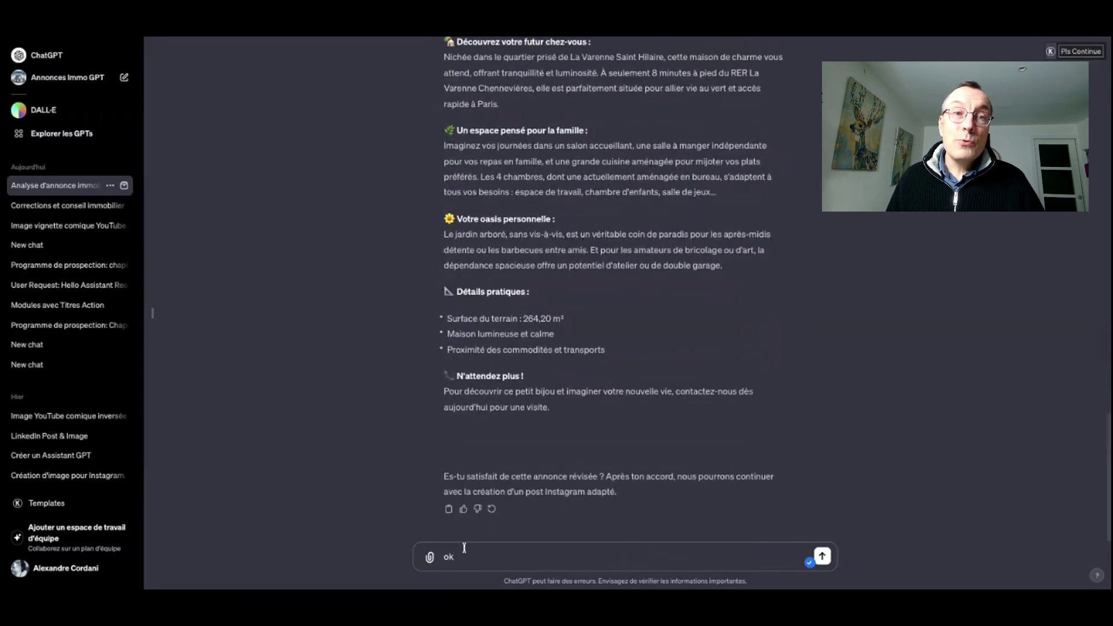
{"action": "key", "text": "Return"}
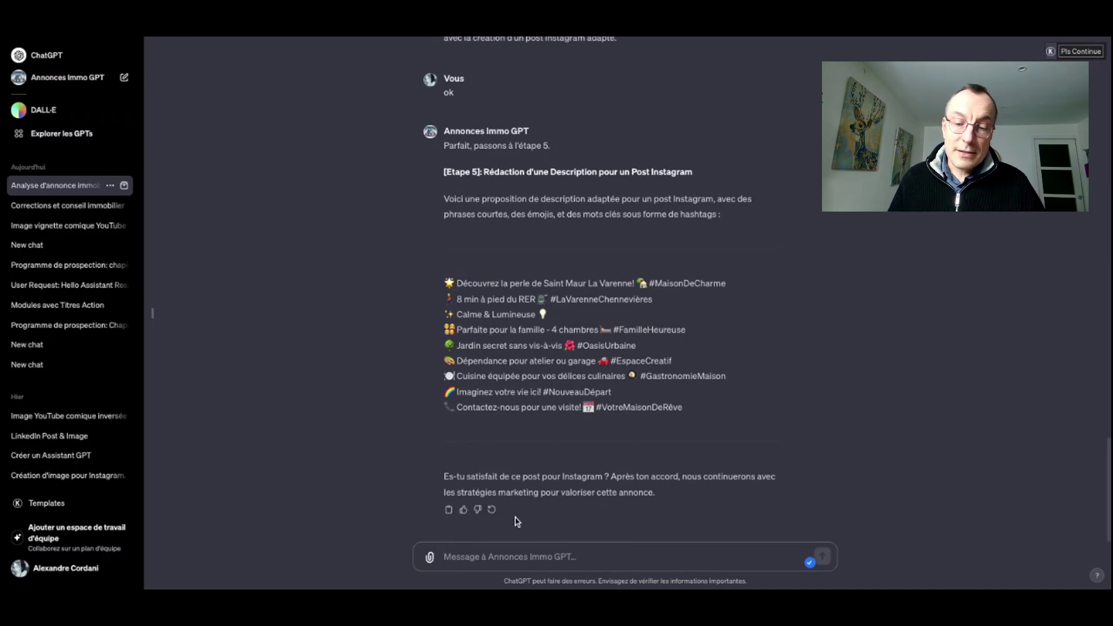
Step: Approve the Instagram post with the reply "ok" and regenerate the marketing strategies response
{"action": "type", "text": "ok"}
{"action": "key", "text": "Return"}
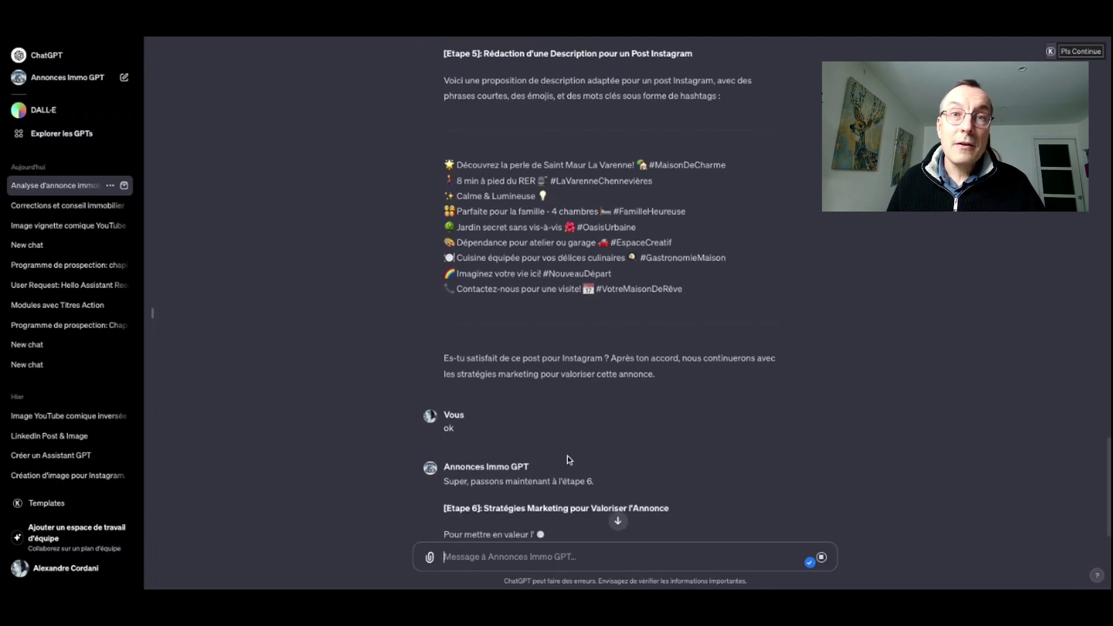
{"action": "scroll", "coordinate": [566, 436], "scroll_direction": "down", "scroll_amount": 2}
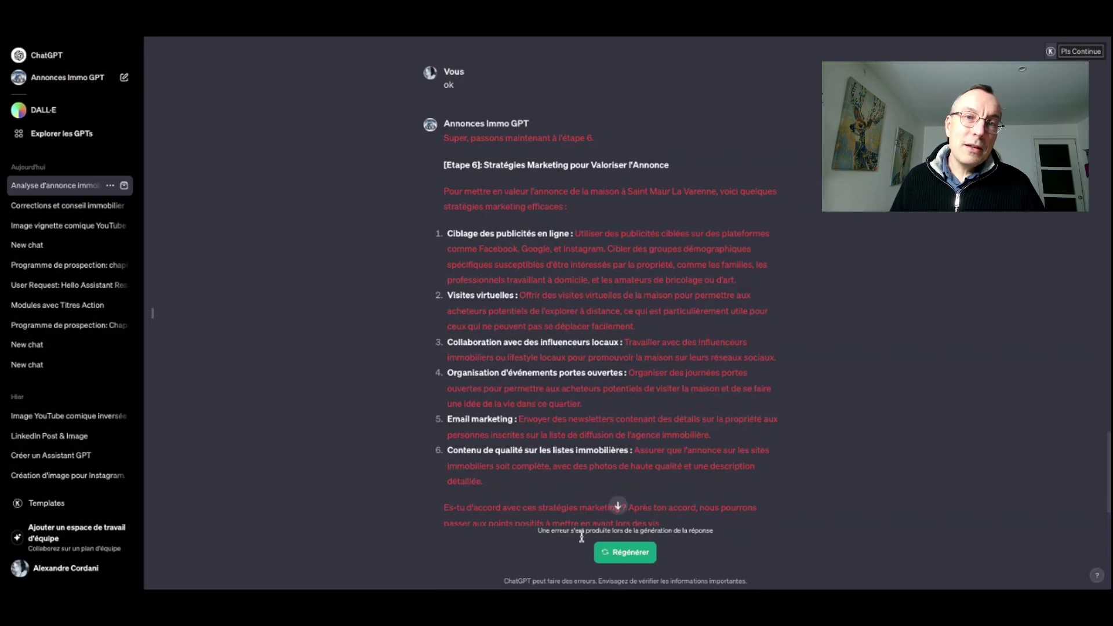
{"action": "left_click", "coordinate": [618, 554]}
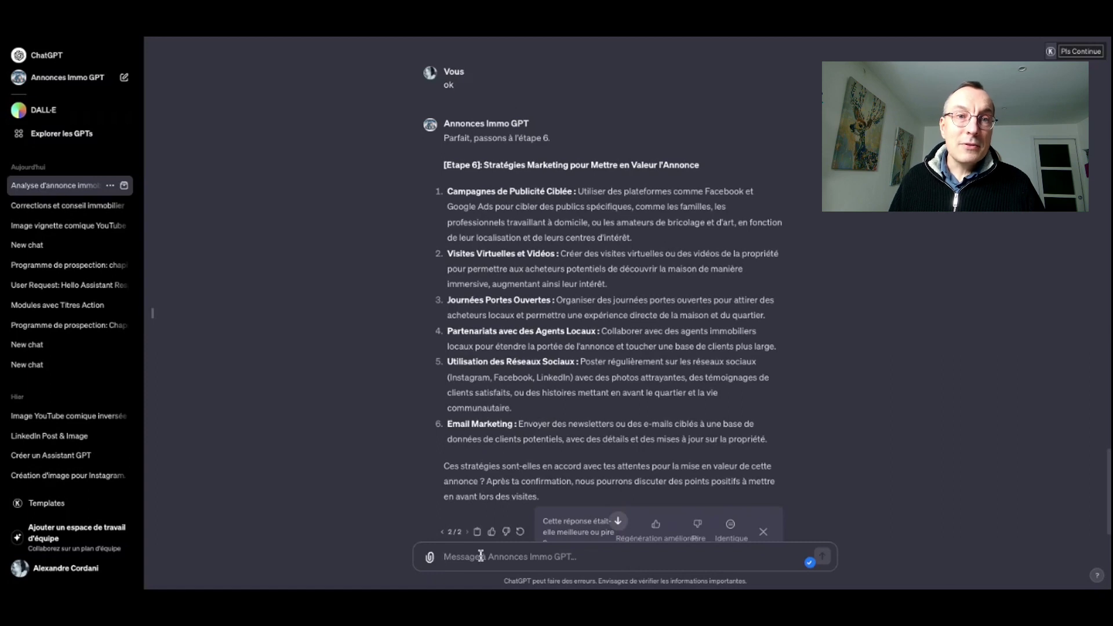
Step: Approve the marketing strategies and the five positive visit points in turn, replying "ok" to each
{"action": "type", "text": "ok"}
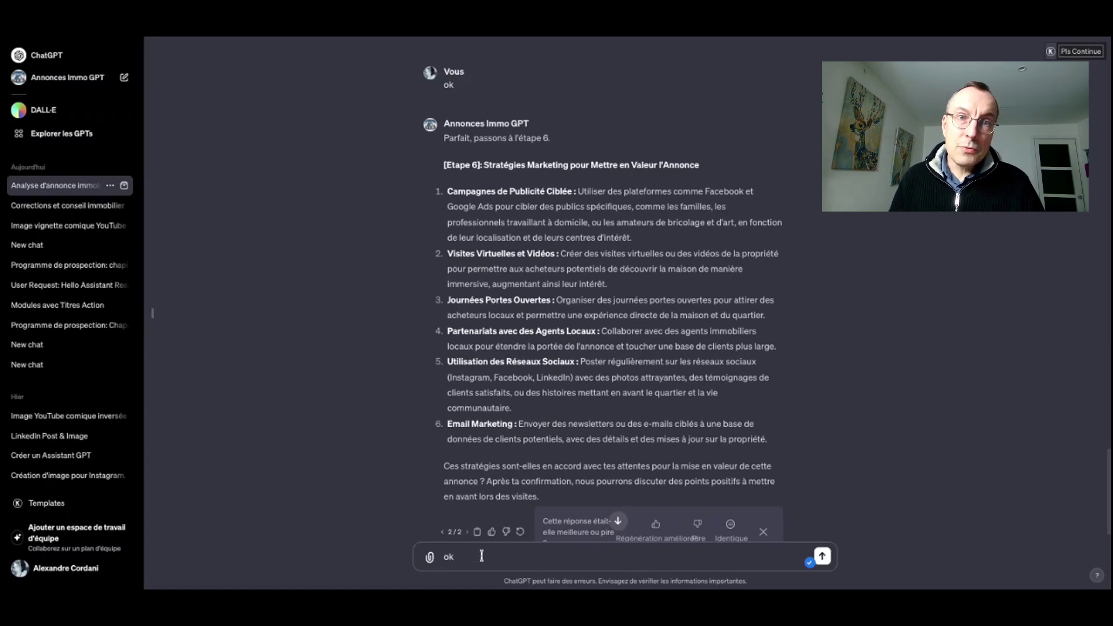
{"action": "key", "text": "Return"}
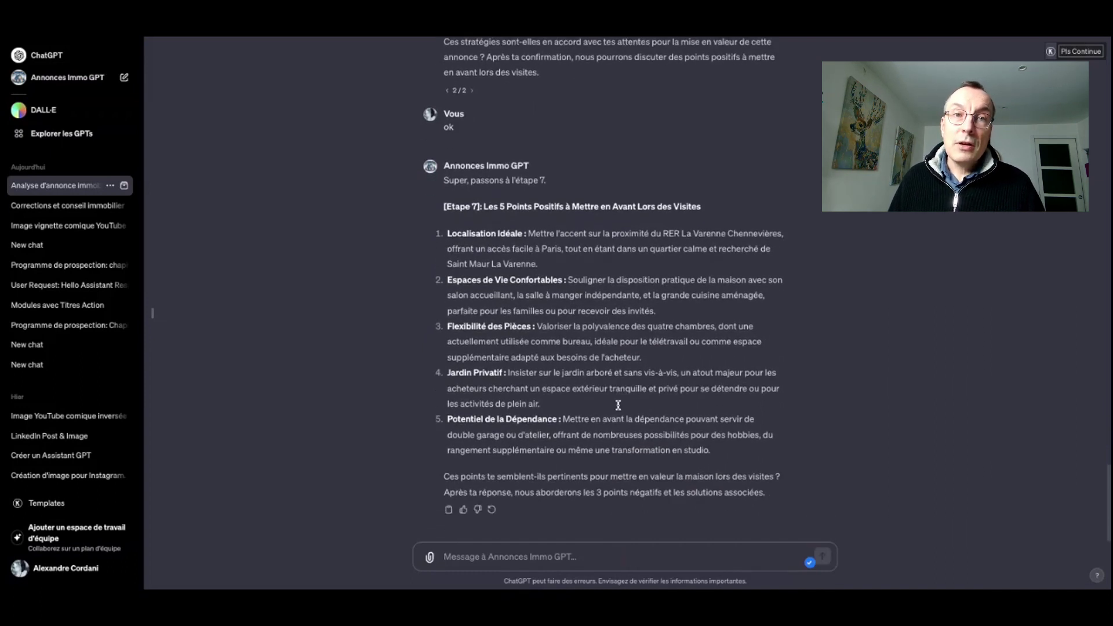
{"action": "type", "text": "o"}
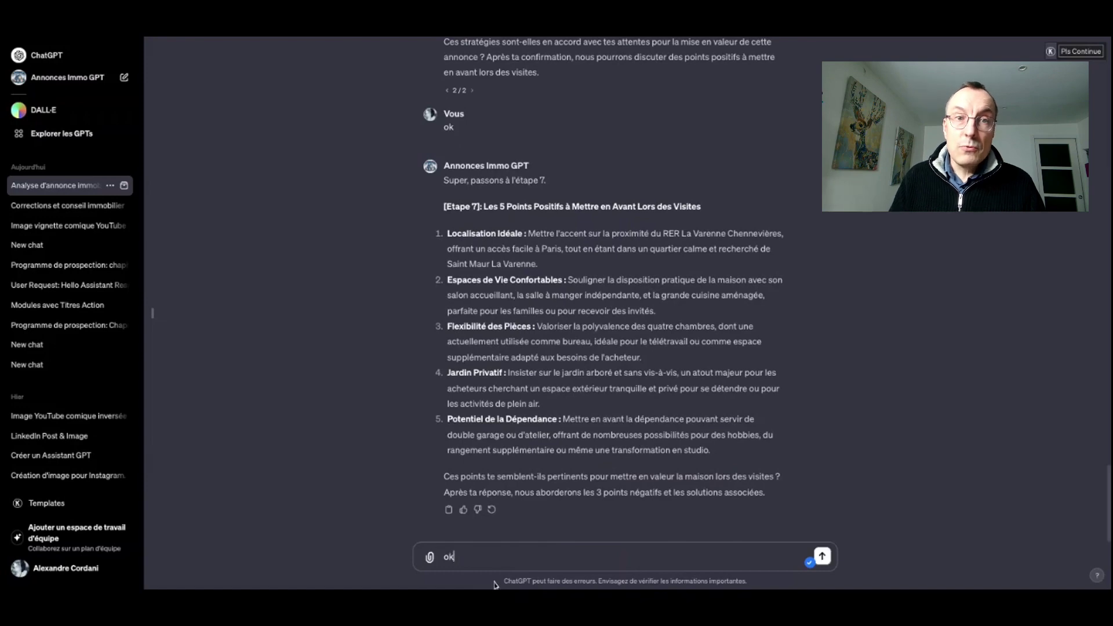
{"action": "type", "text": "k"}
{"action": "key", "text": "Return"}
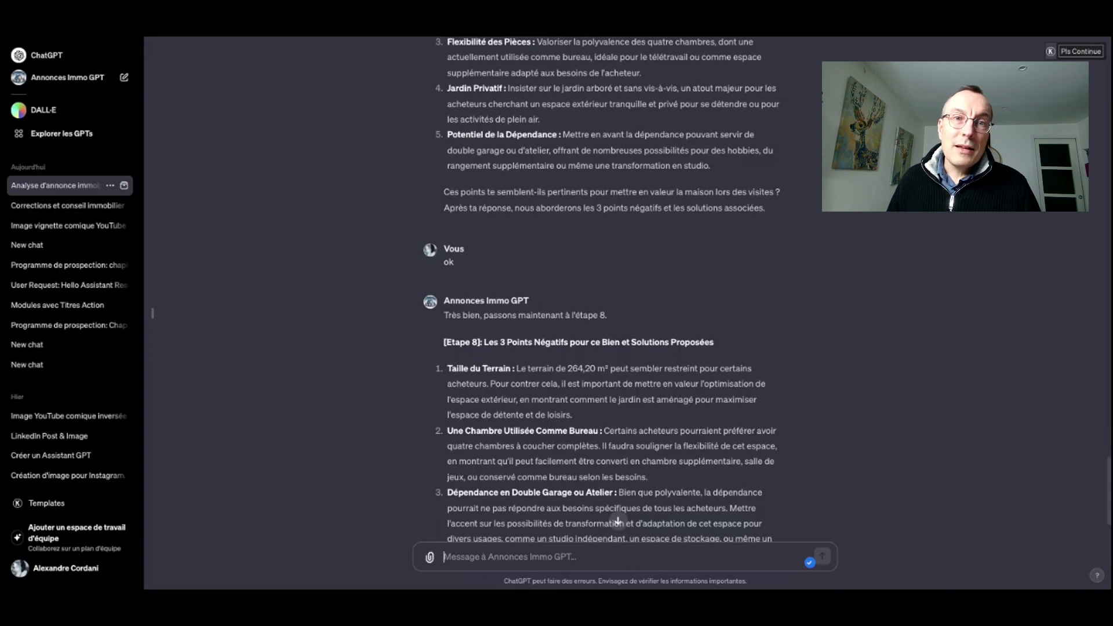
Step: Review the three negative points with their proposed solutions and approve them with the reply "ok" to request the social media post ideas
{"action": "left_click", "coordinate": [618, 520]}
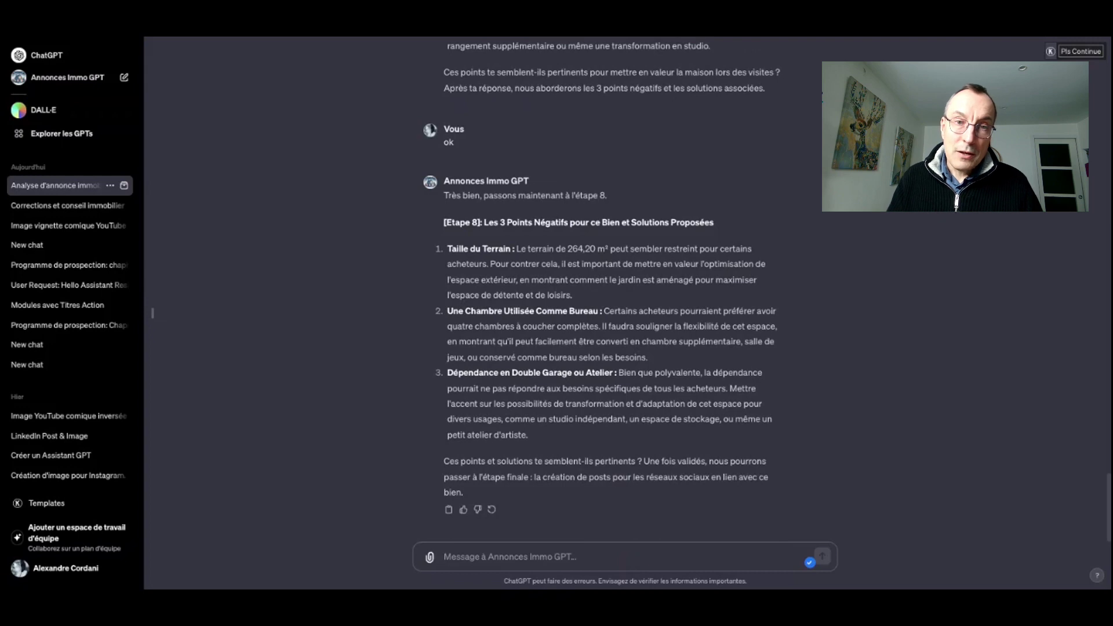
{"action": "type", "text": "ok"}
{"action": "key", "text": "Return"}
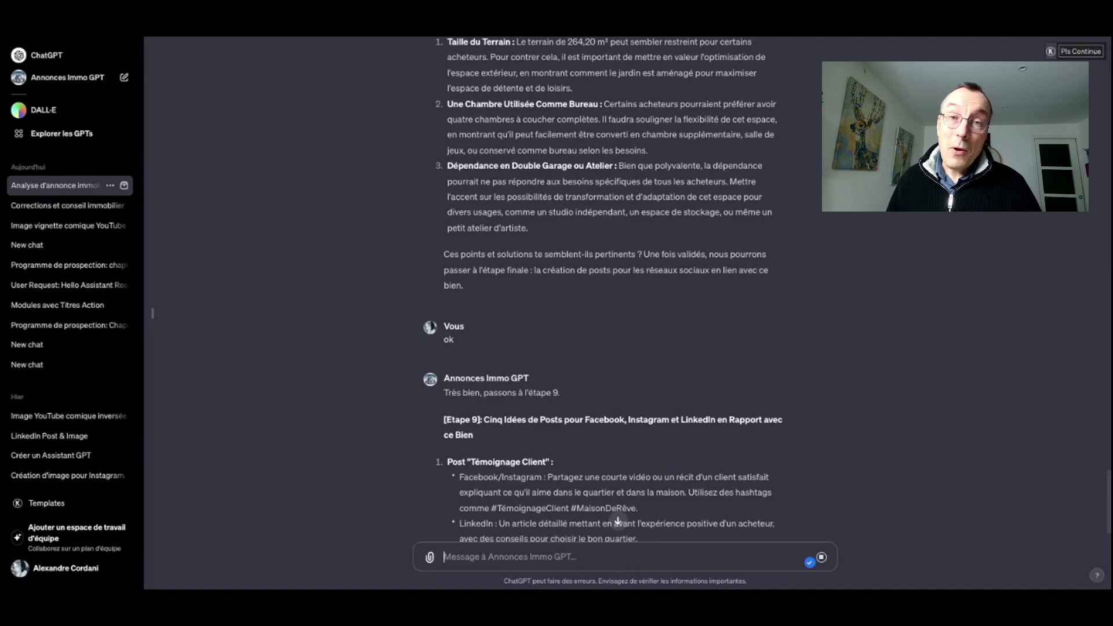
Step: Review the whole conversation from the original listing to the social media post ideas, and open a new Annonces Immo GPT chat
{"action": "scroll", "coordinate": [603, 290], "scroll_direction": "down", "scroll_amount": 2}
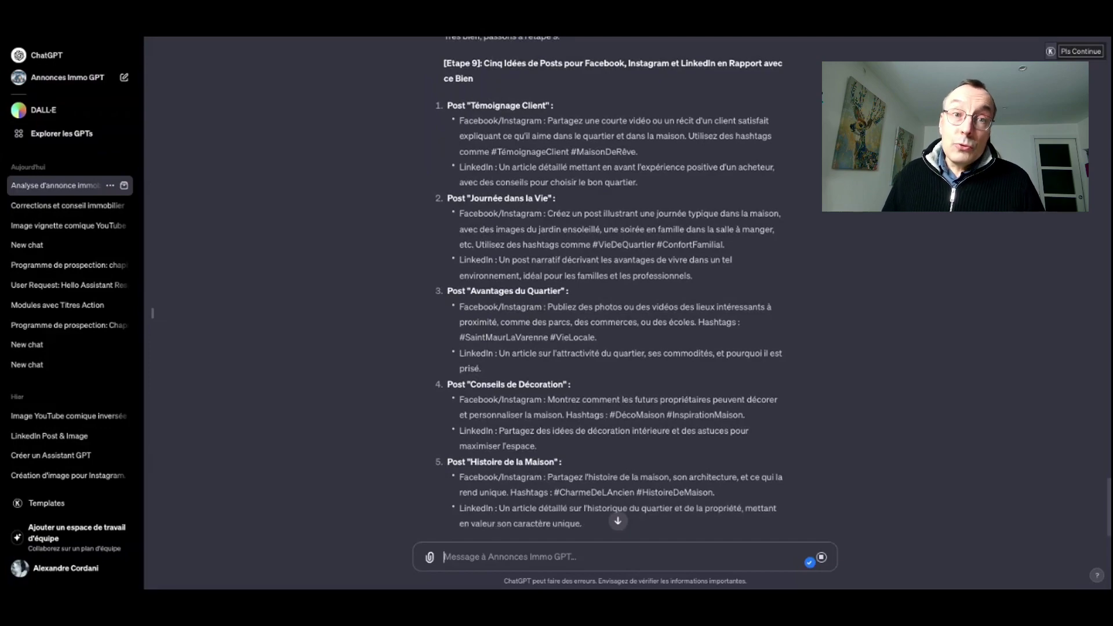
{"action": "scroll", "coordinate": [494, 430], "scroll_direction": "up", "scroll_amount": 6}
{"action": "scroll", "coordinate": [495, 430], "scroll_direction": "up", "scroll_amount": 20}
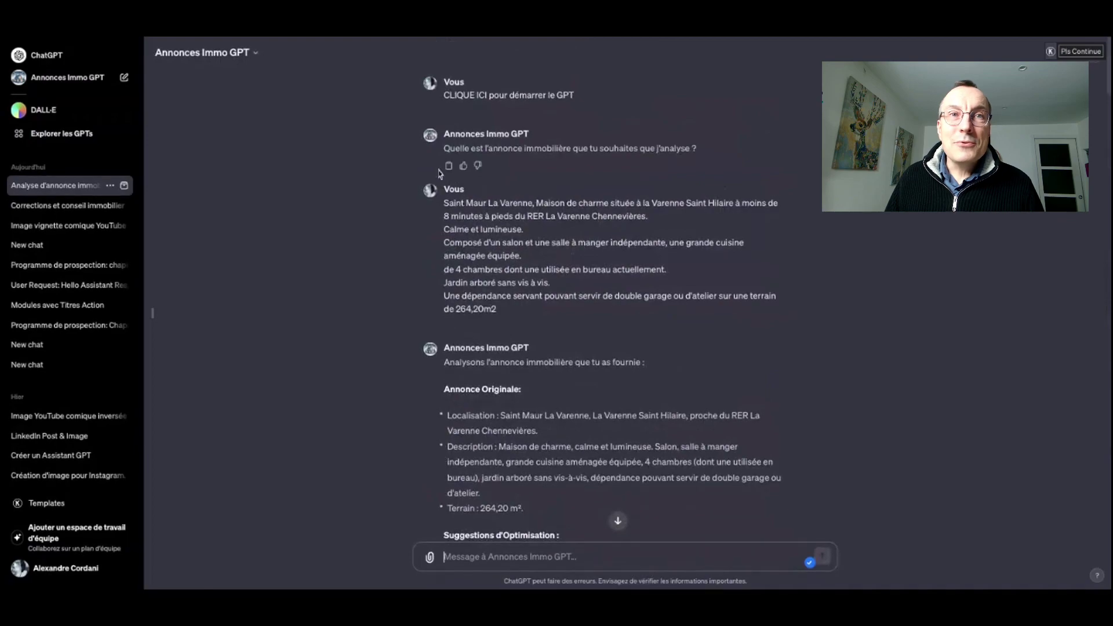
{"action": "scroll", "coordinate": [455, 344], "scroll_direction": "down", "scroll_amount": 20}
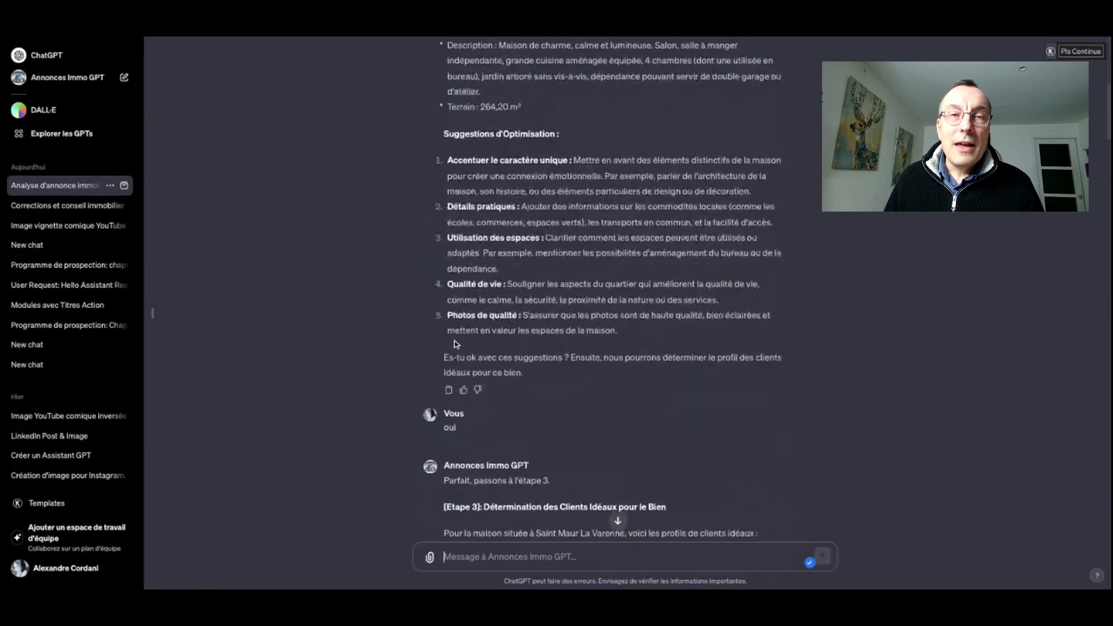
{"action": "scroll", "coordinate": [455, 343], "scroll_direction": "down", "scroll_amount": 10}
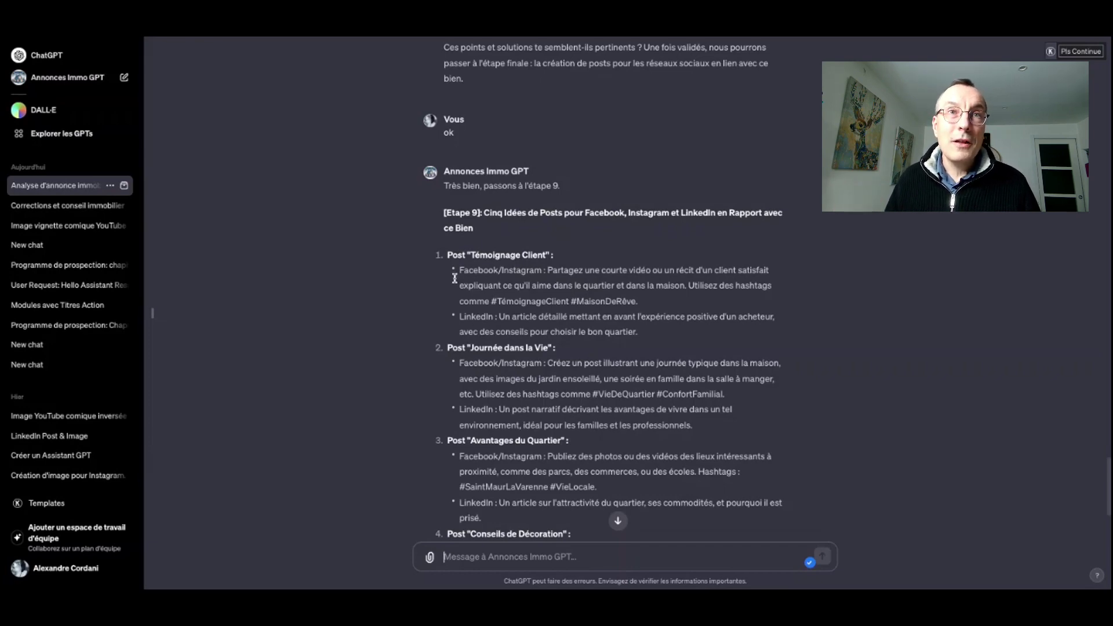
{"action": "scroll", "coordinate": [615, 289], "scroll_direction": "up", "scroll_amount": 15}
{"action": "scroll", "coordinate": [473, 125], "scroll_direction": "up", "scroll_amount": 20}
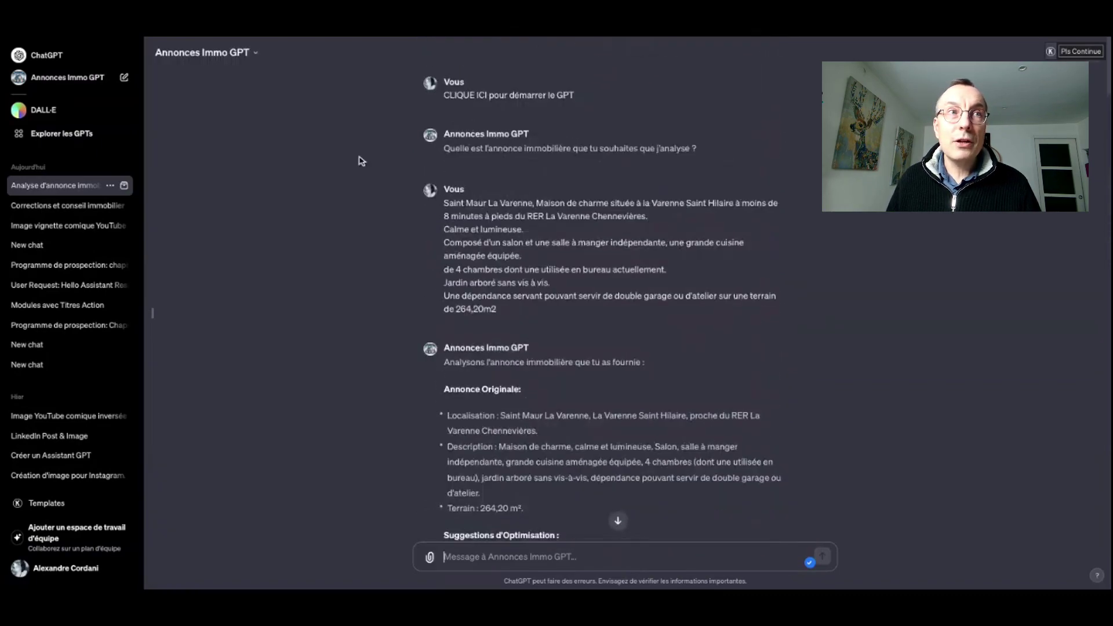
{"action": "left_click", "coordinate": [69, 82]}
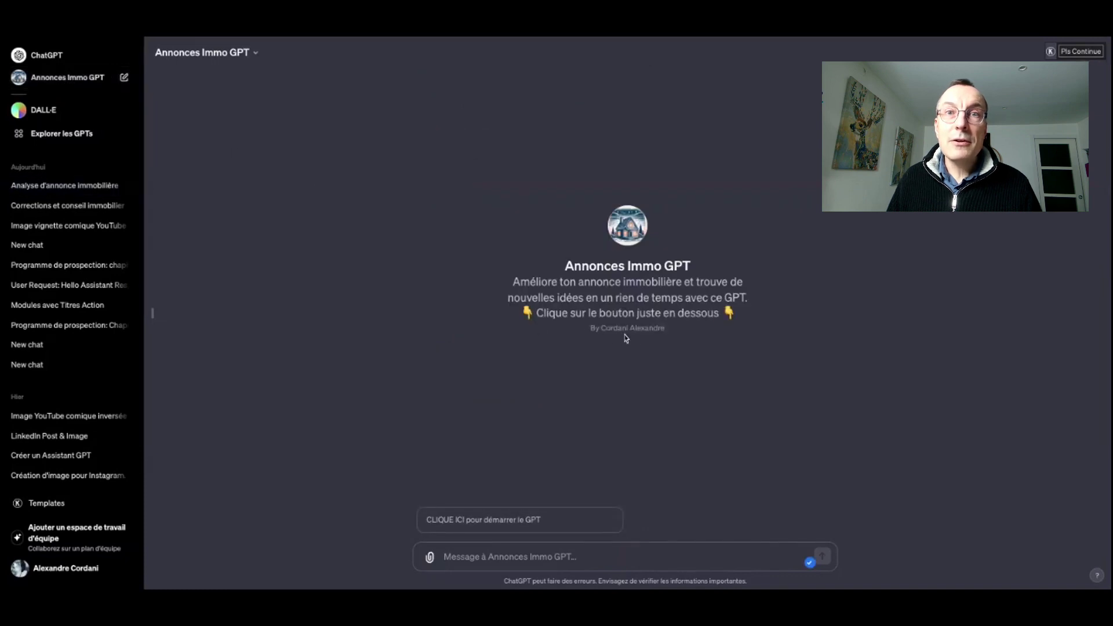